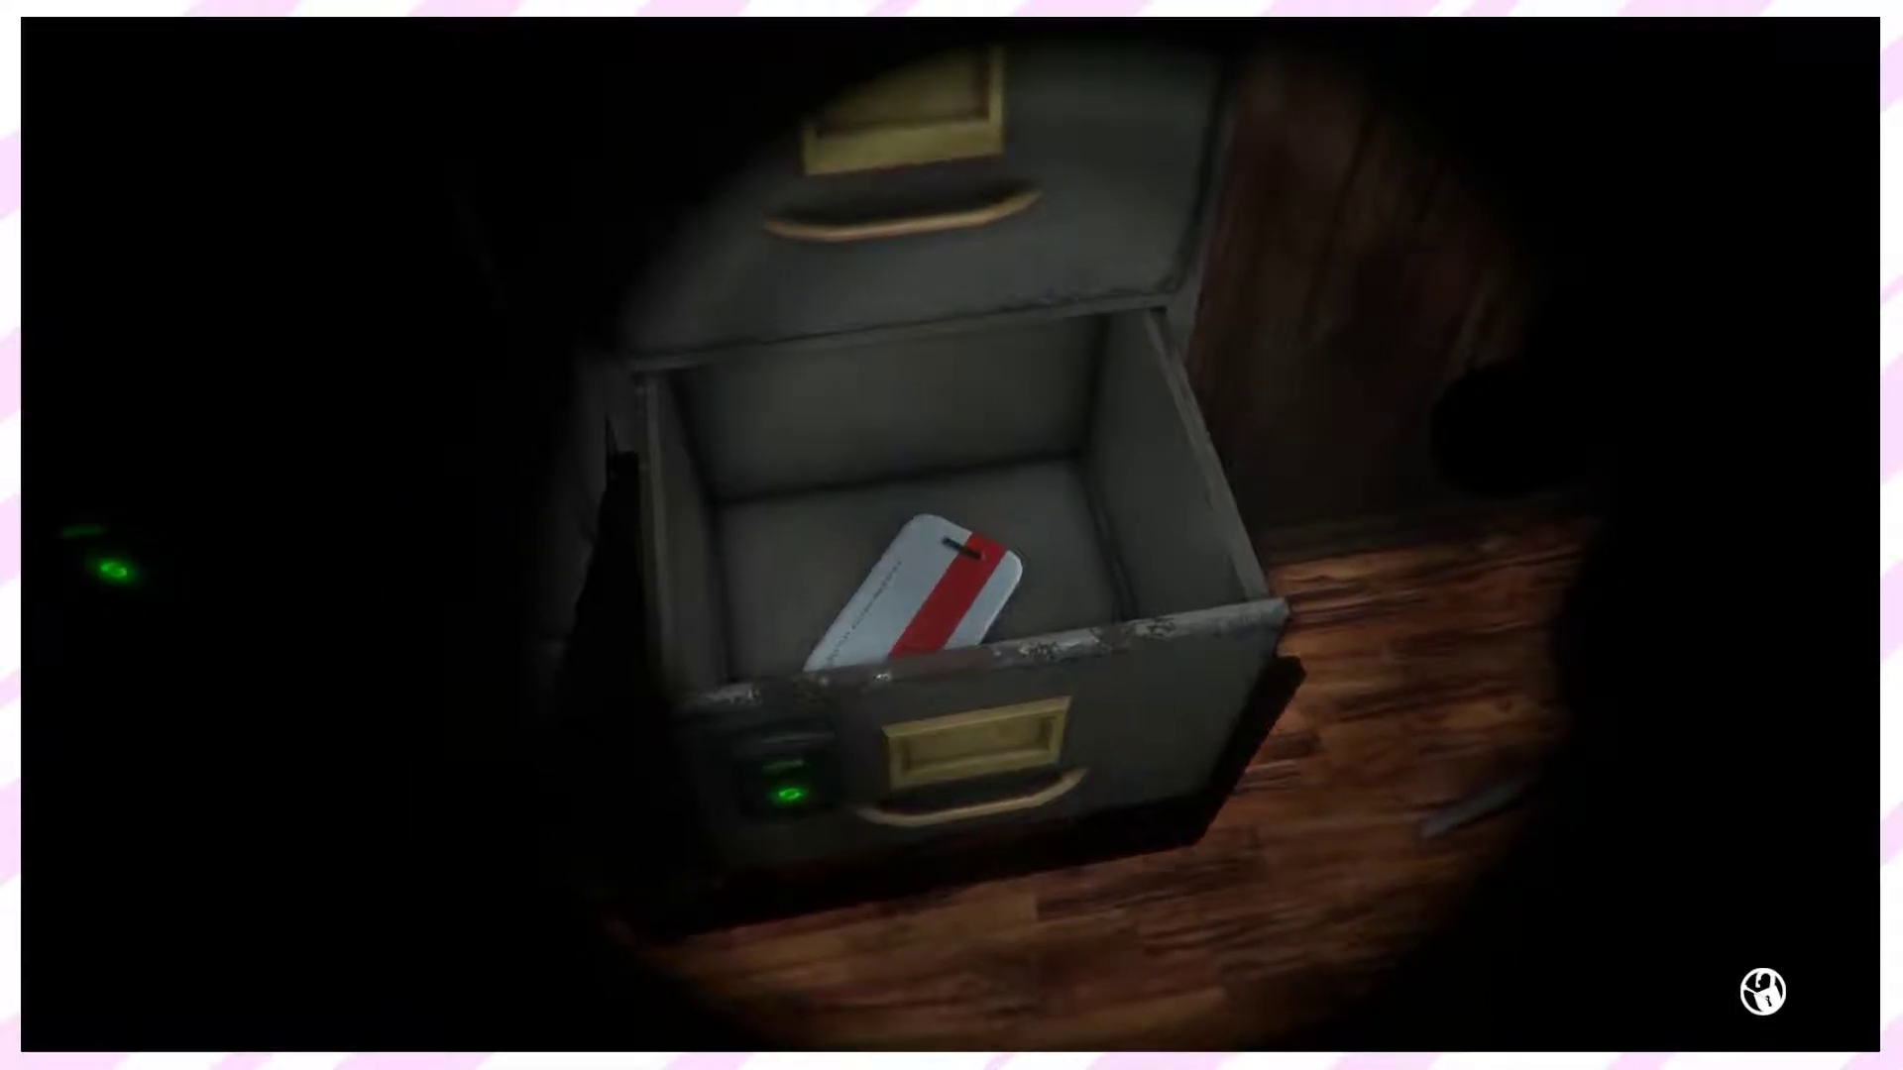
# Take the red-striped keycard from the open filing-cabinet drawer.
pyautogui.press('e')
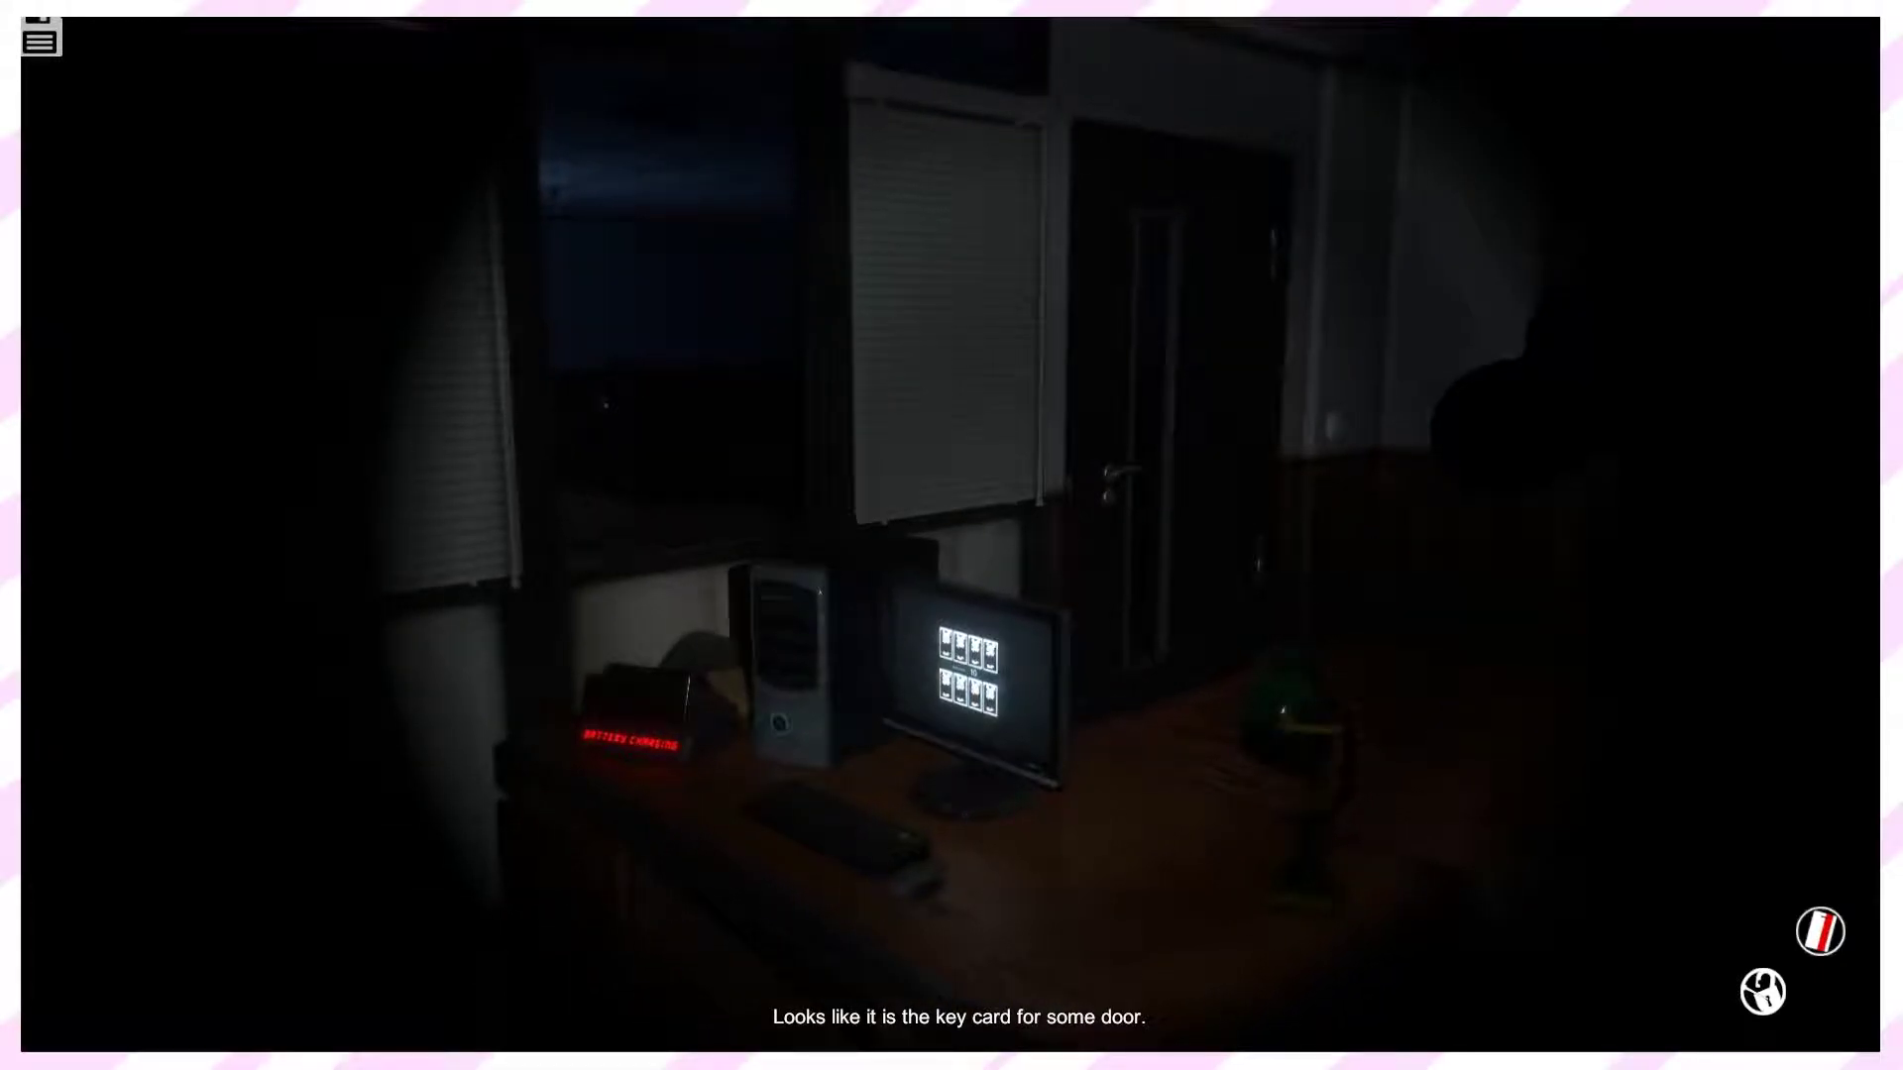
# Walk toward the computer desk through the office and corridors until the ventilation-off hint appears.
pyautogui.press('w')
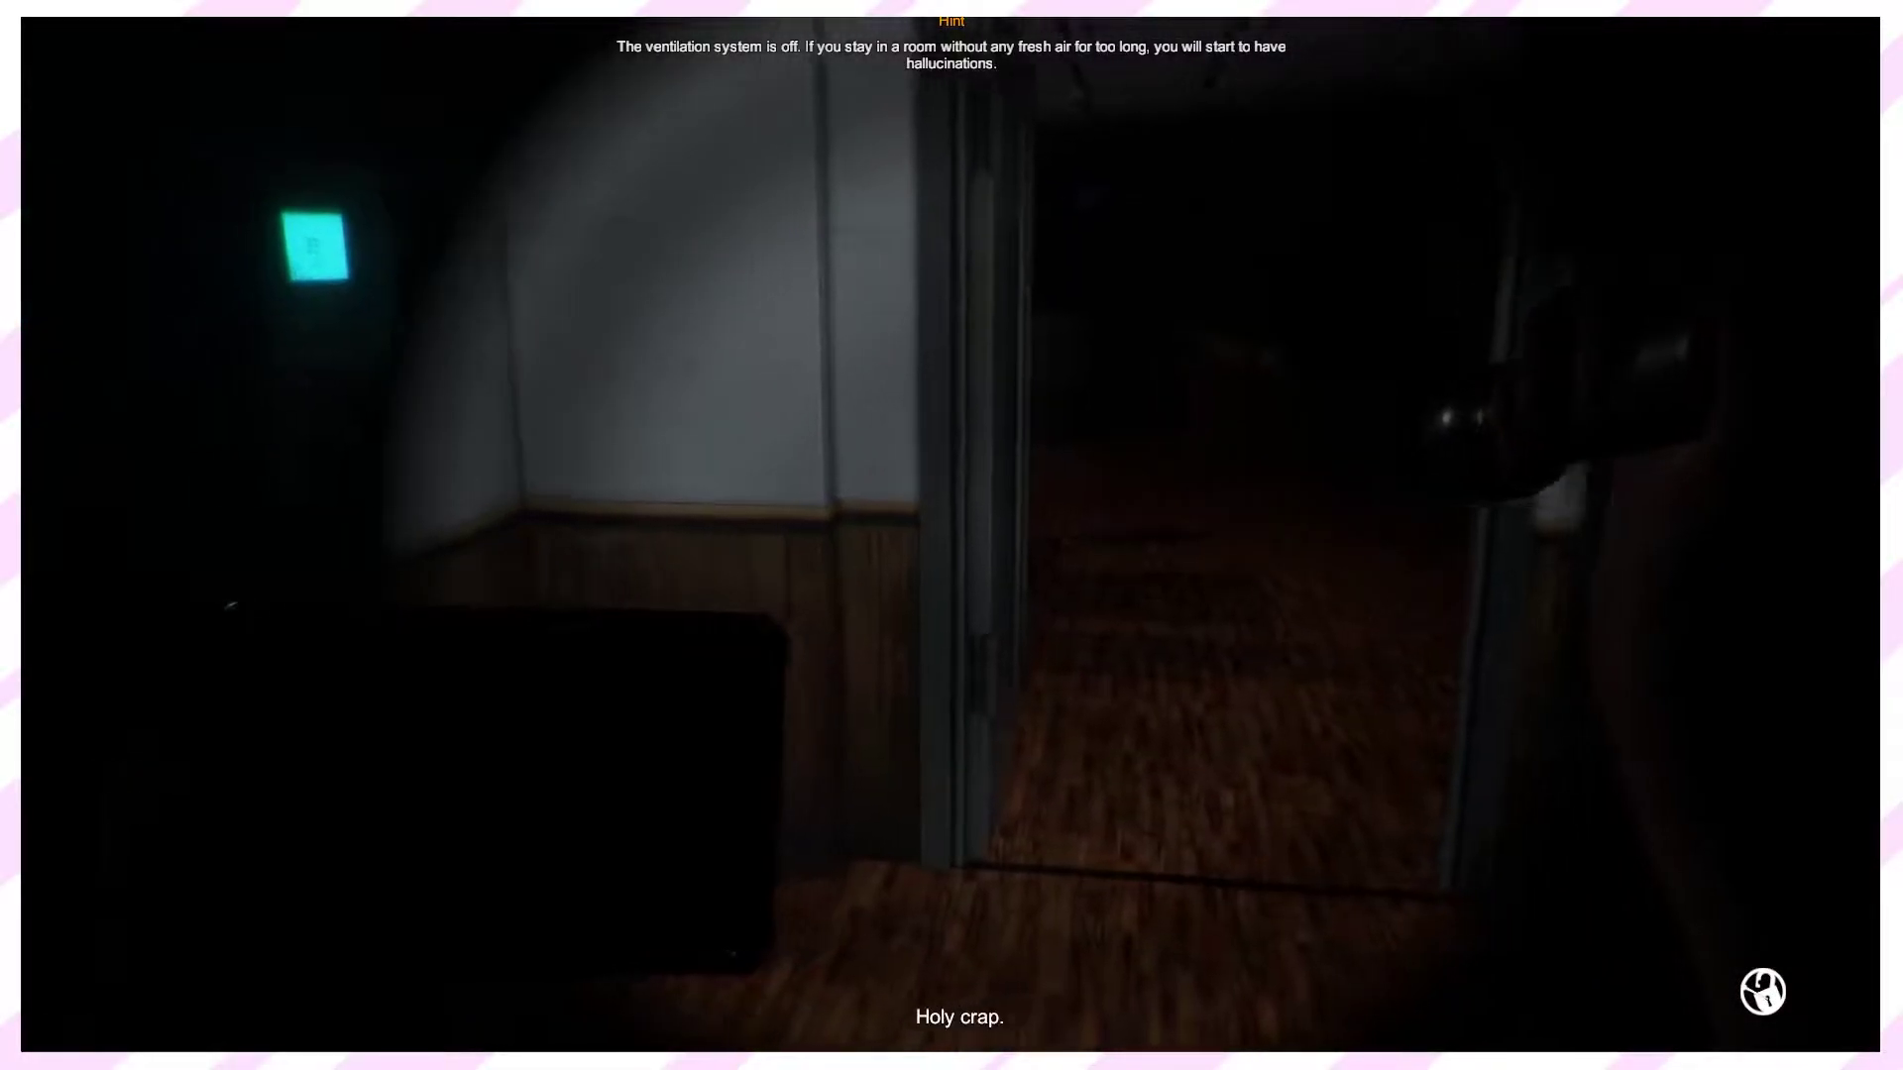
# Toggle the flashlight, approach the desk, and read the June 1977 note beside the phone.
pyautogui.press('f')
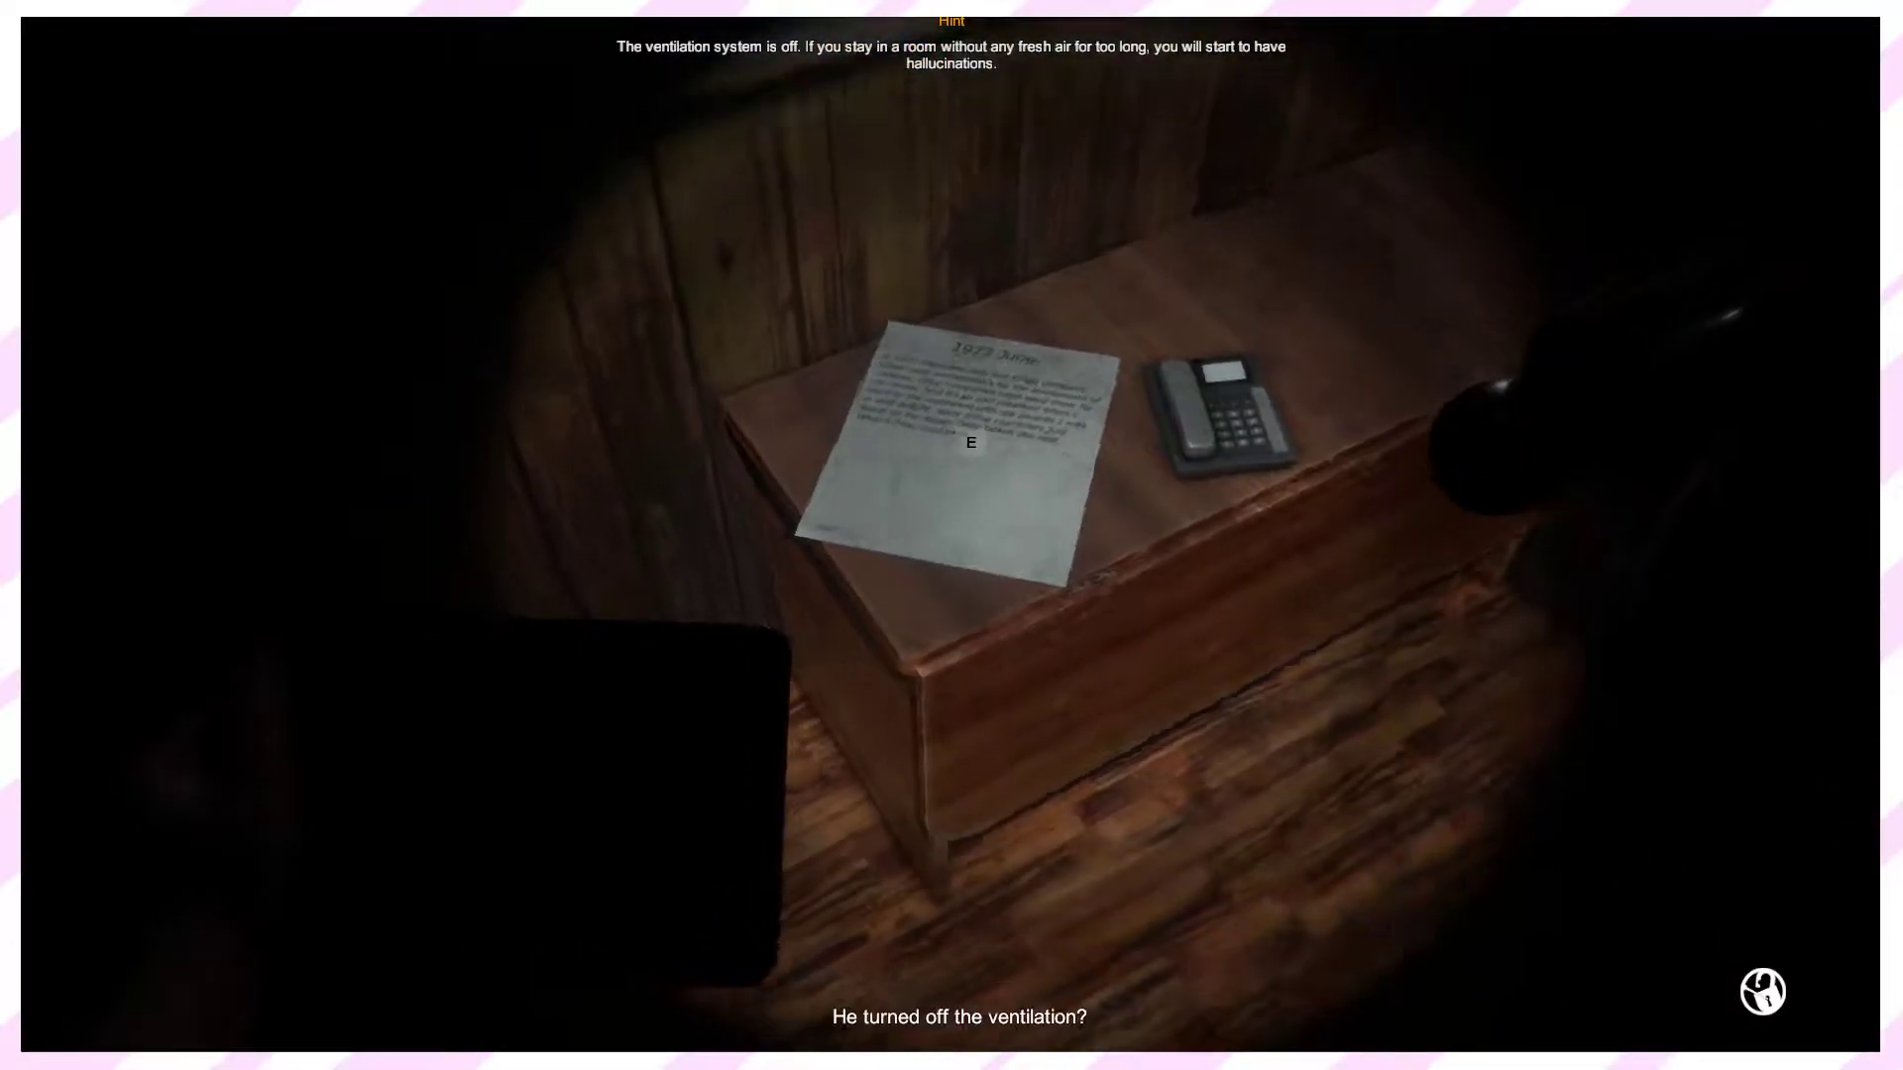
pyautogui.press('f')
pyautogui.press('f')
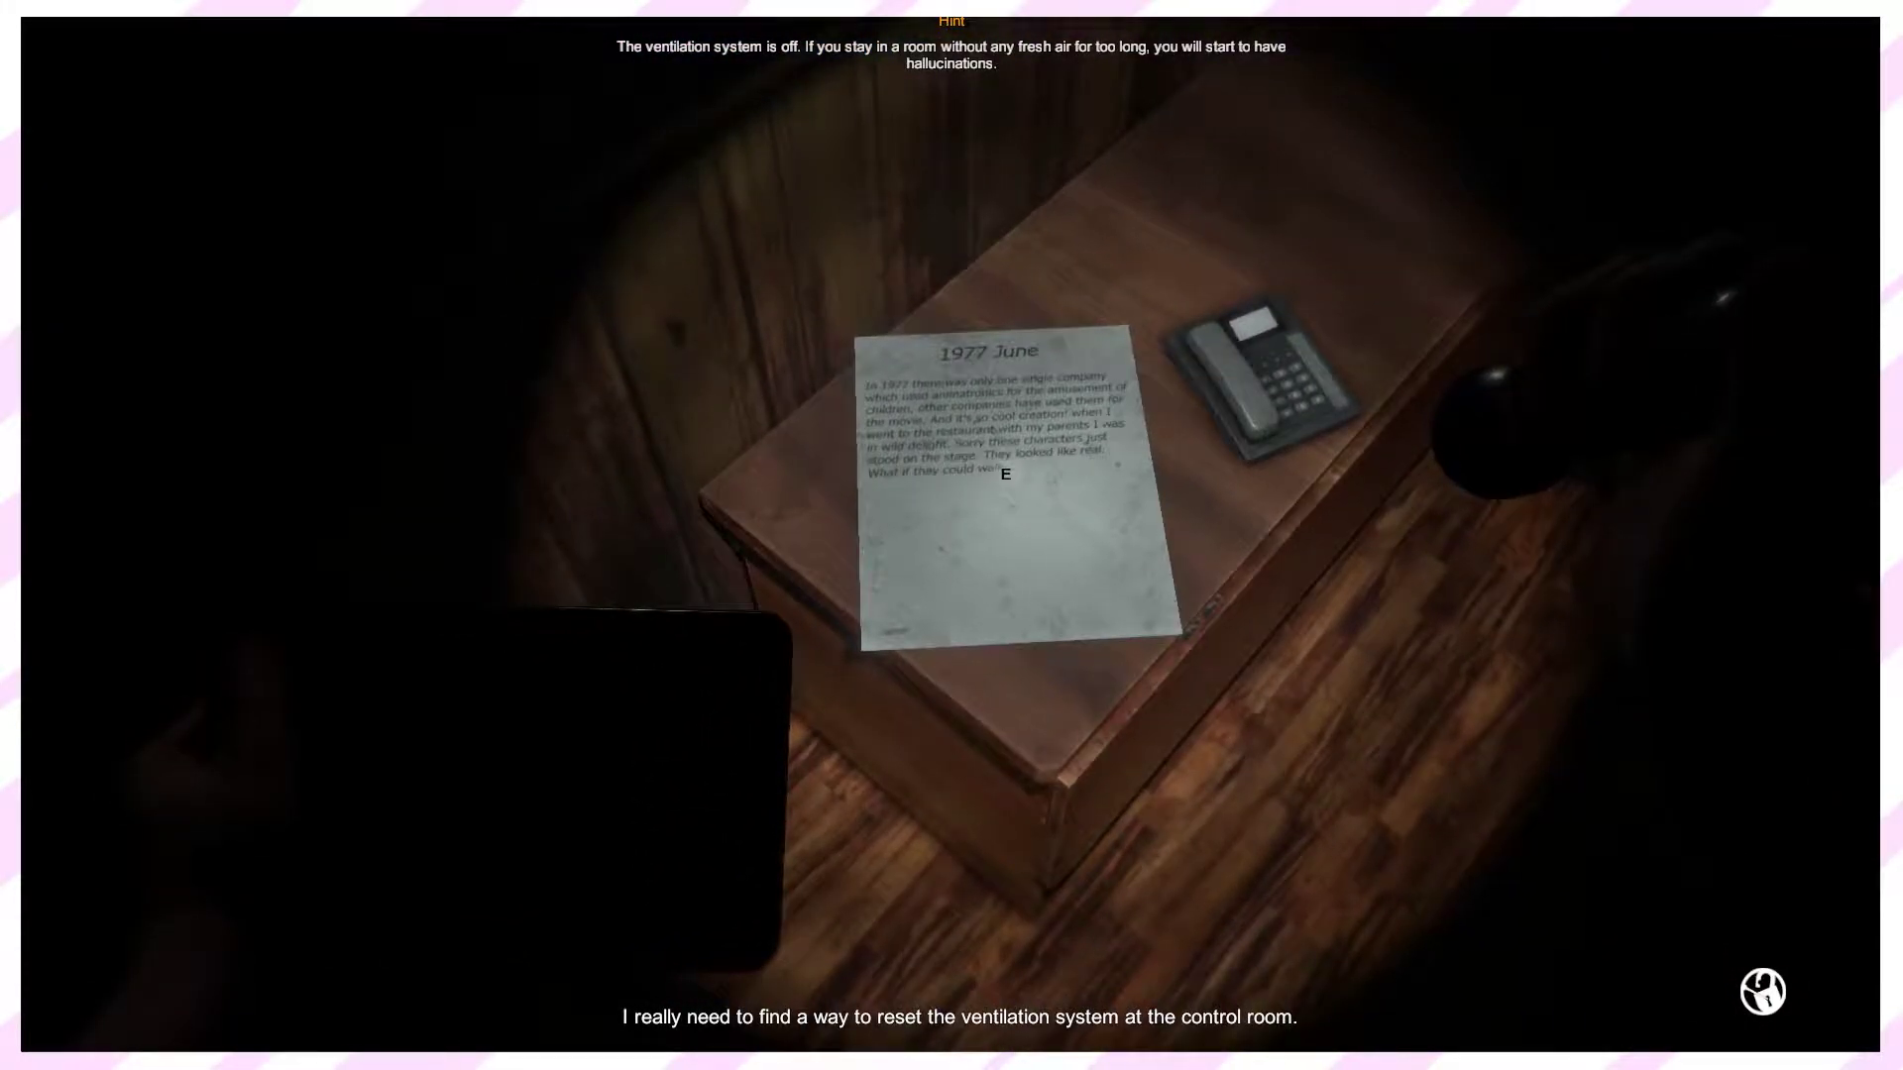
pyautogui.press('e')
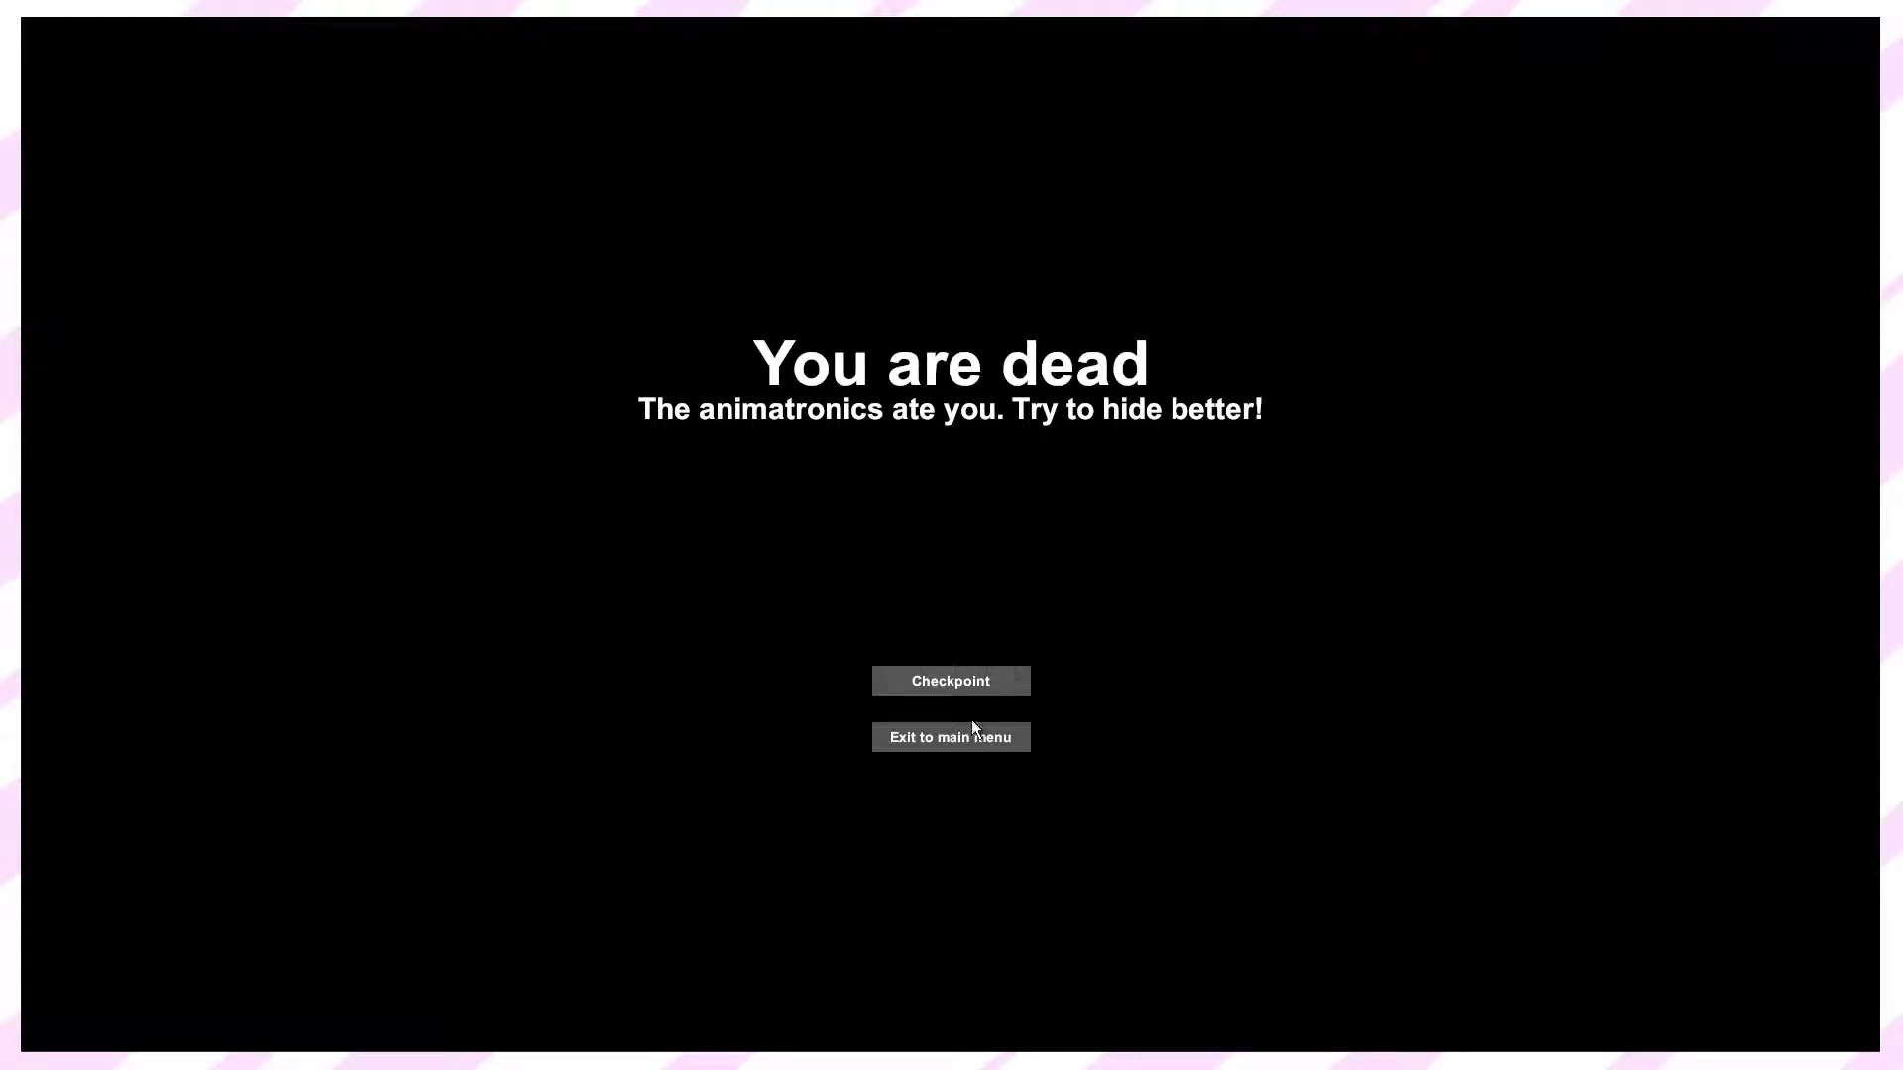
# Reload from the death screen and open the filing-cabinet drawer.
pyautogui.click(980, 680)
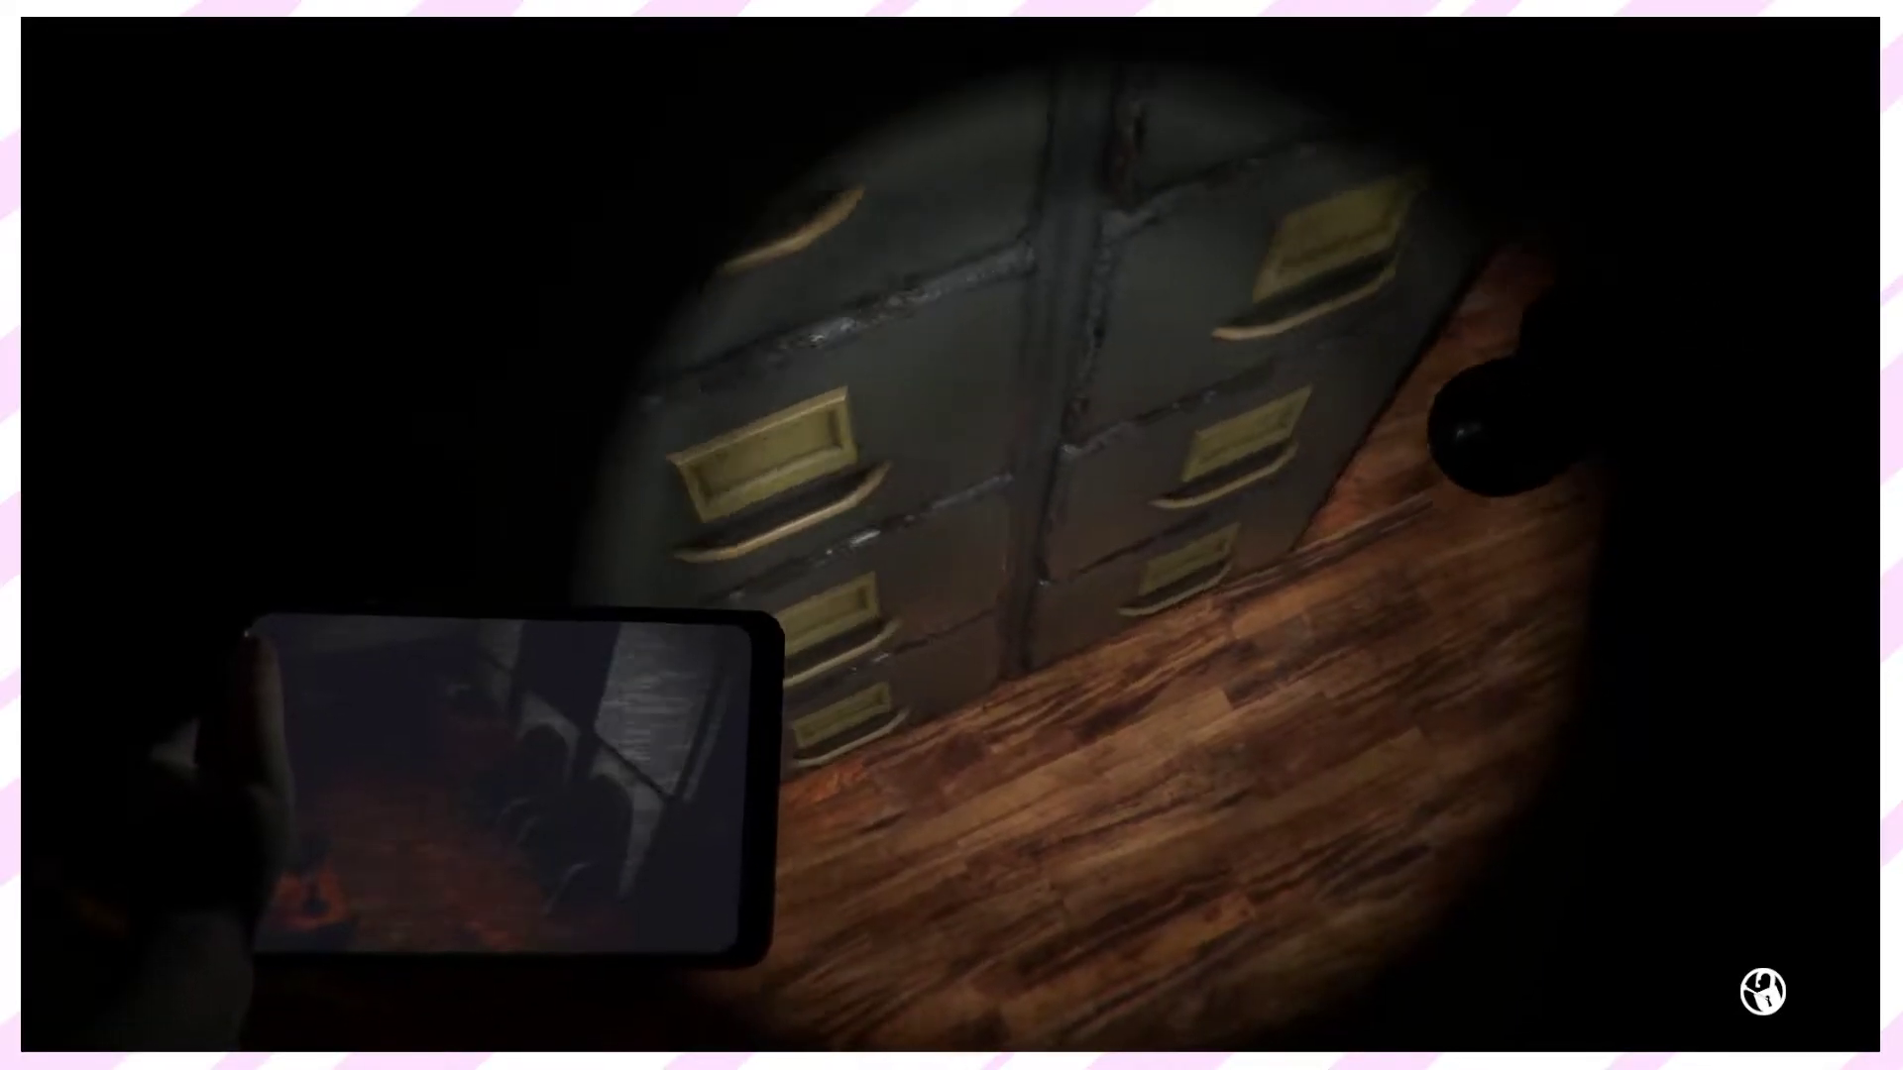
pyautogui.press('e')
# Read the company note about the new animatronics, then close it.
pyautogui.press('e')
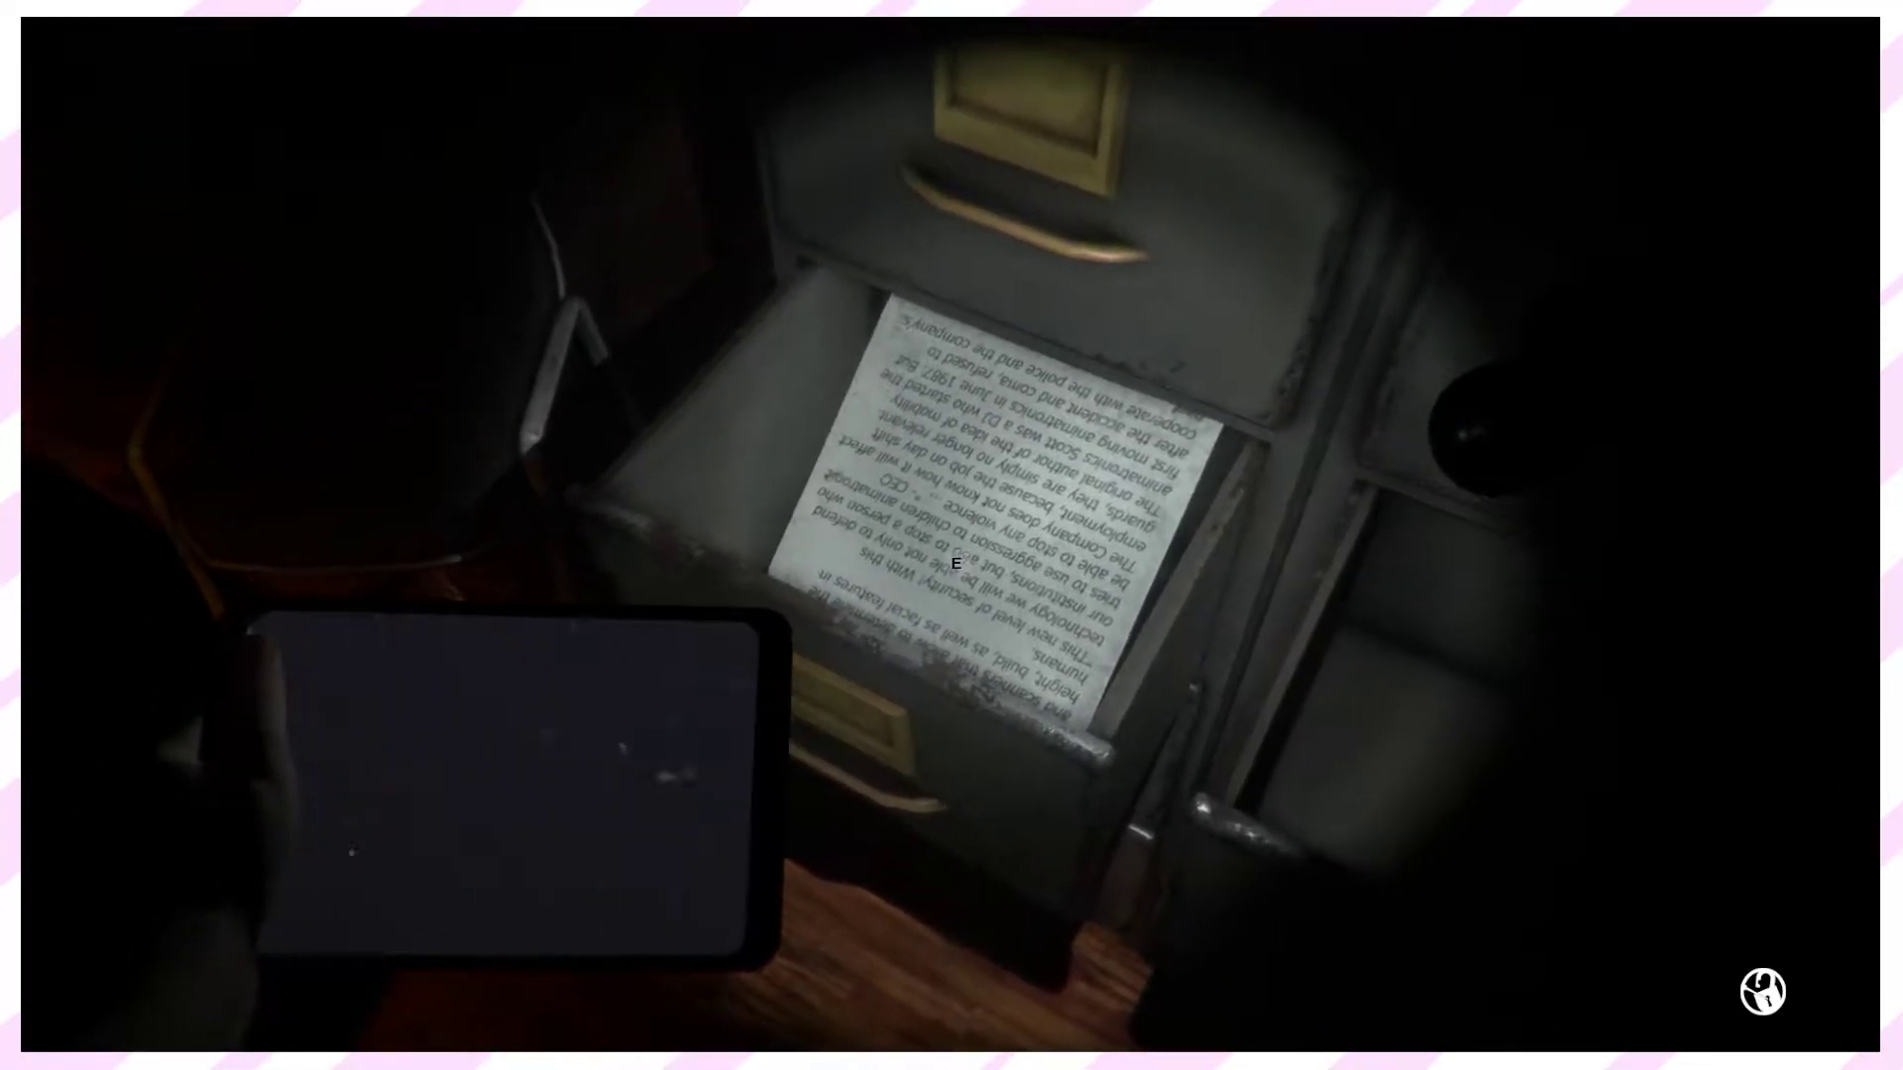
pyautogui.press('e')
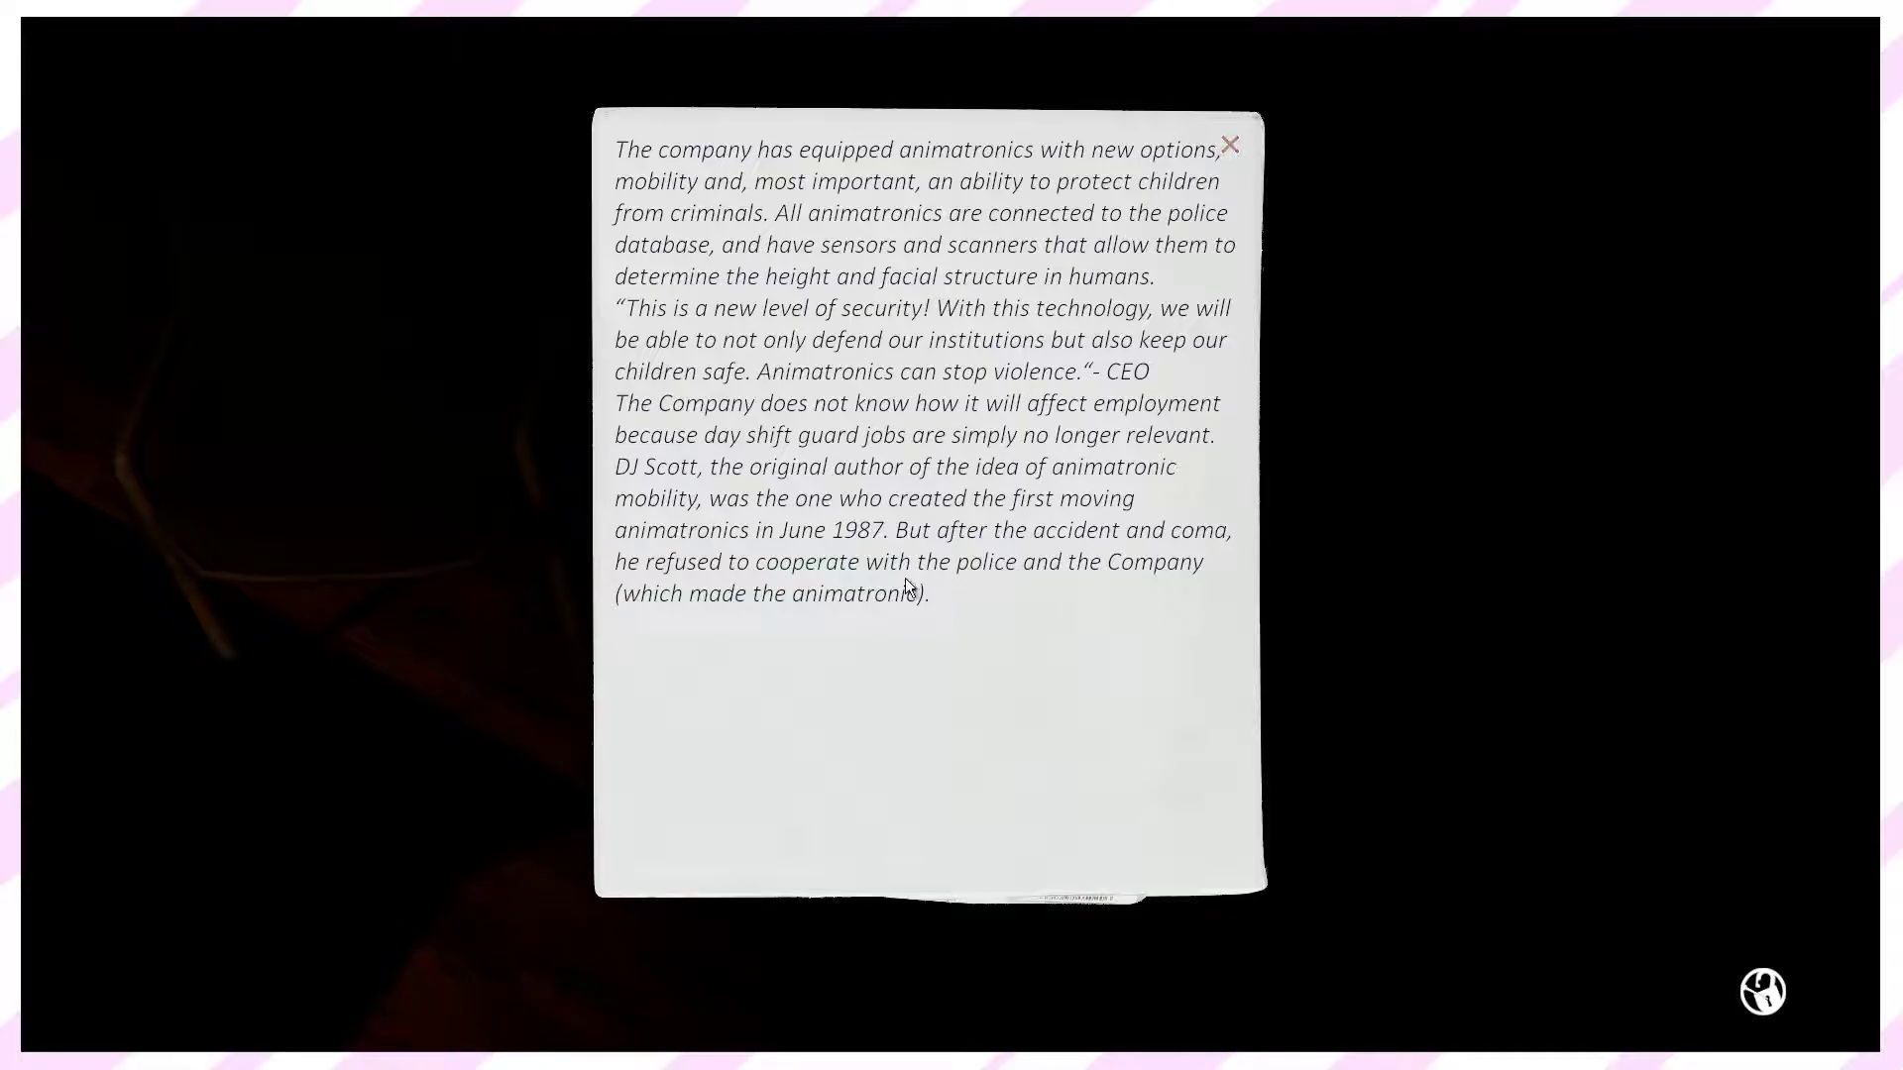
pyautogui.click(1228, 144)
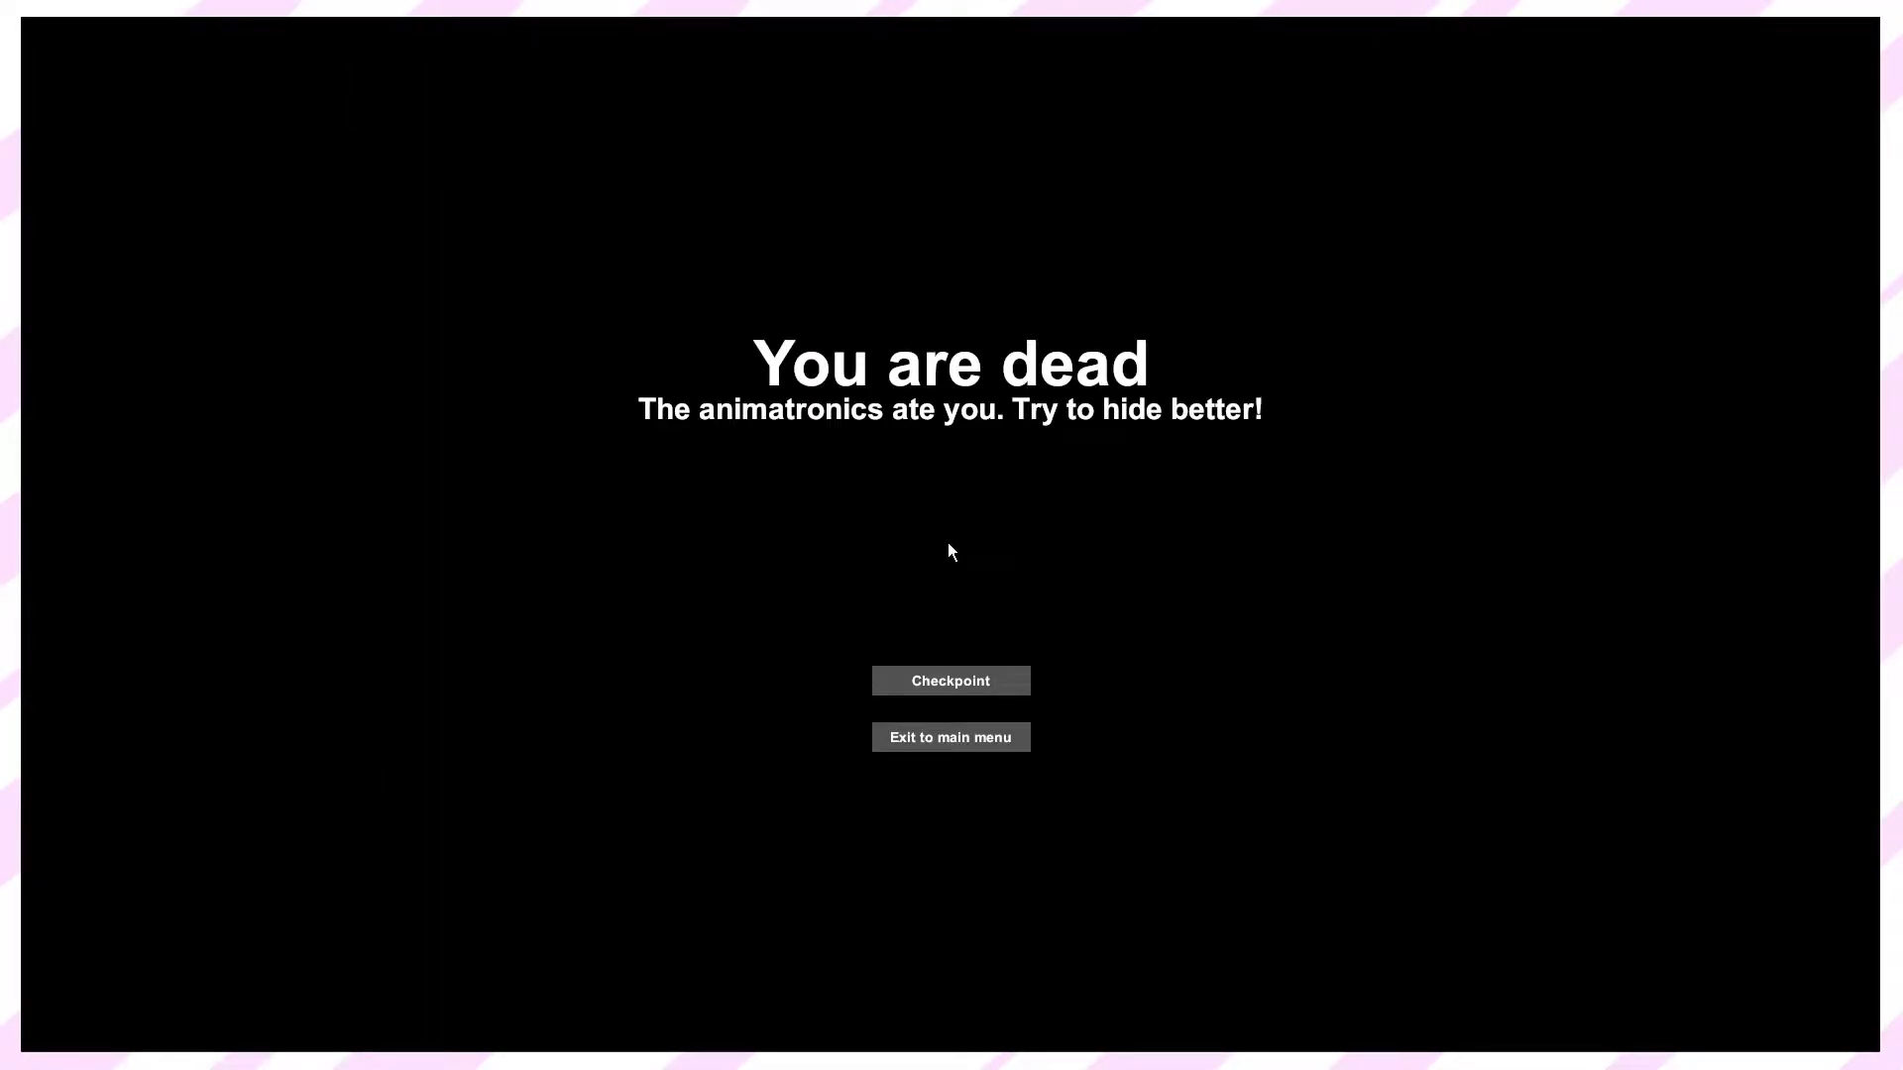
# Choose Checkpoint on the 'You are dead' screen to reload.
pyautogui.click(949, 681)
pyautogui.click(925, 680)
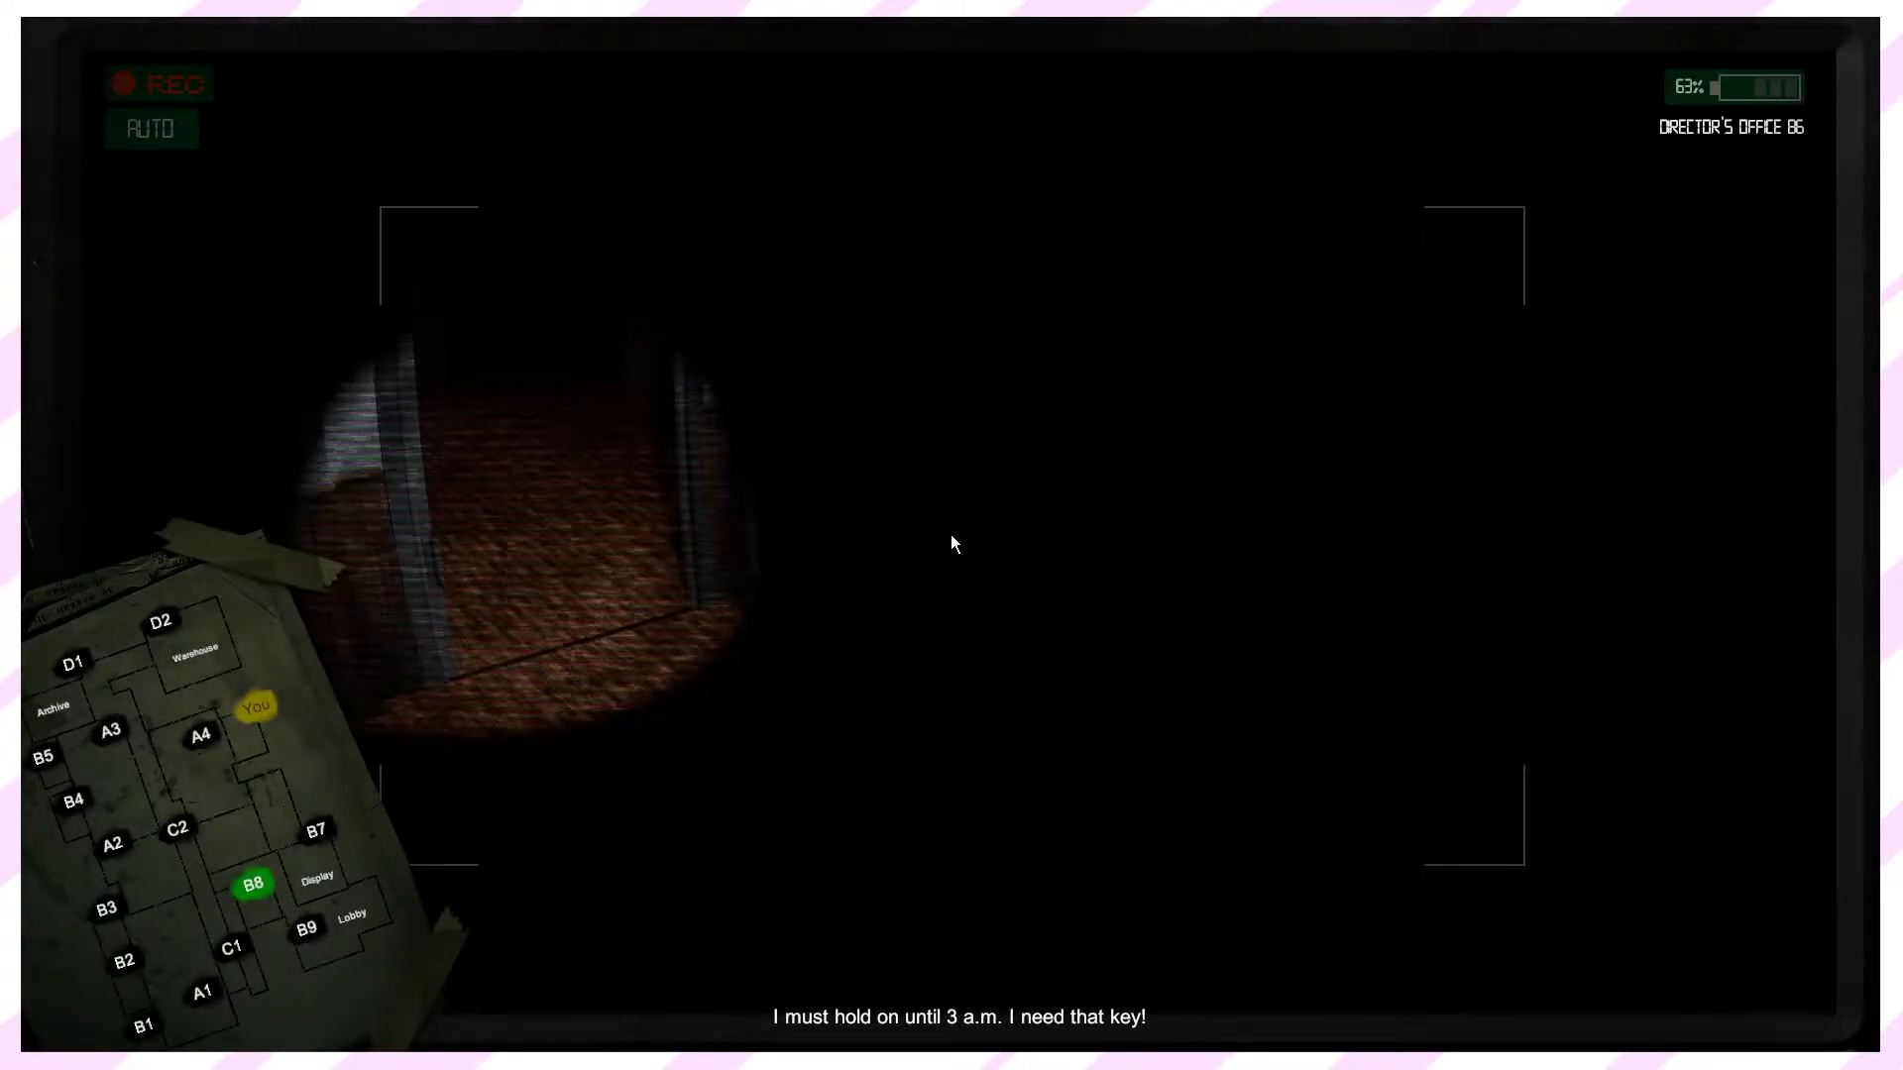
pyautogui.press('space')
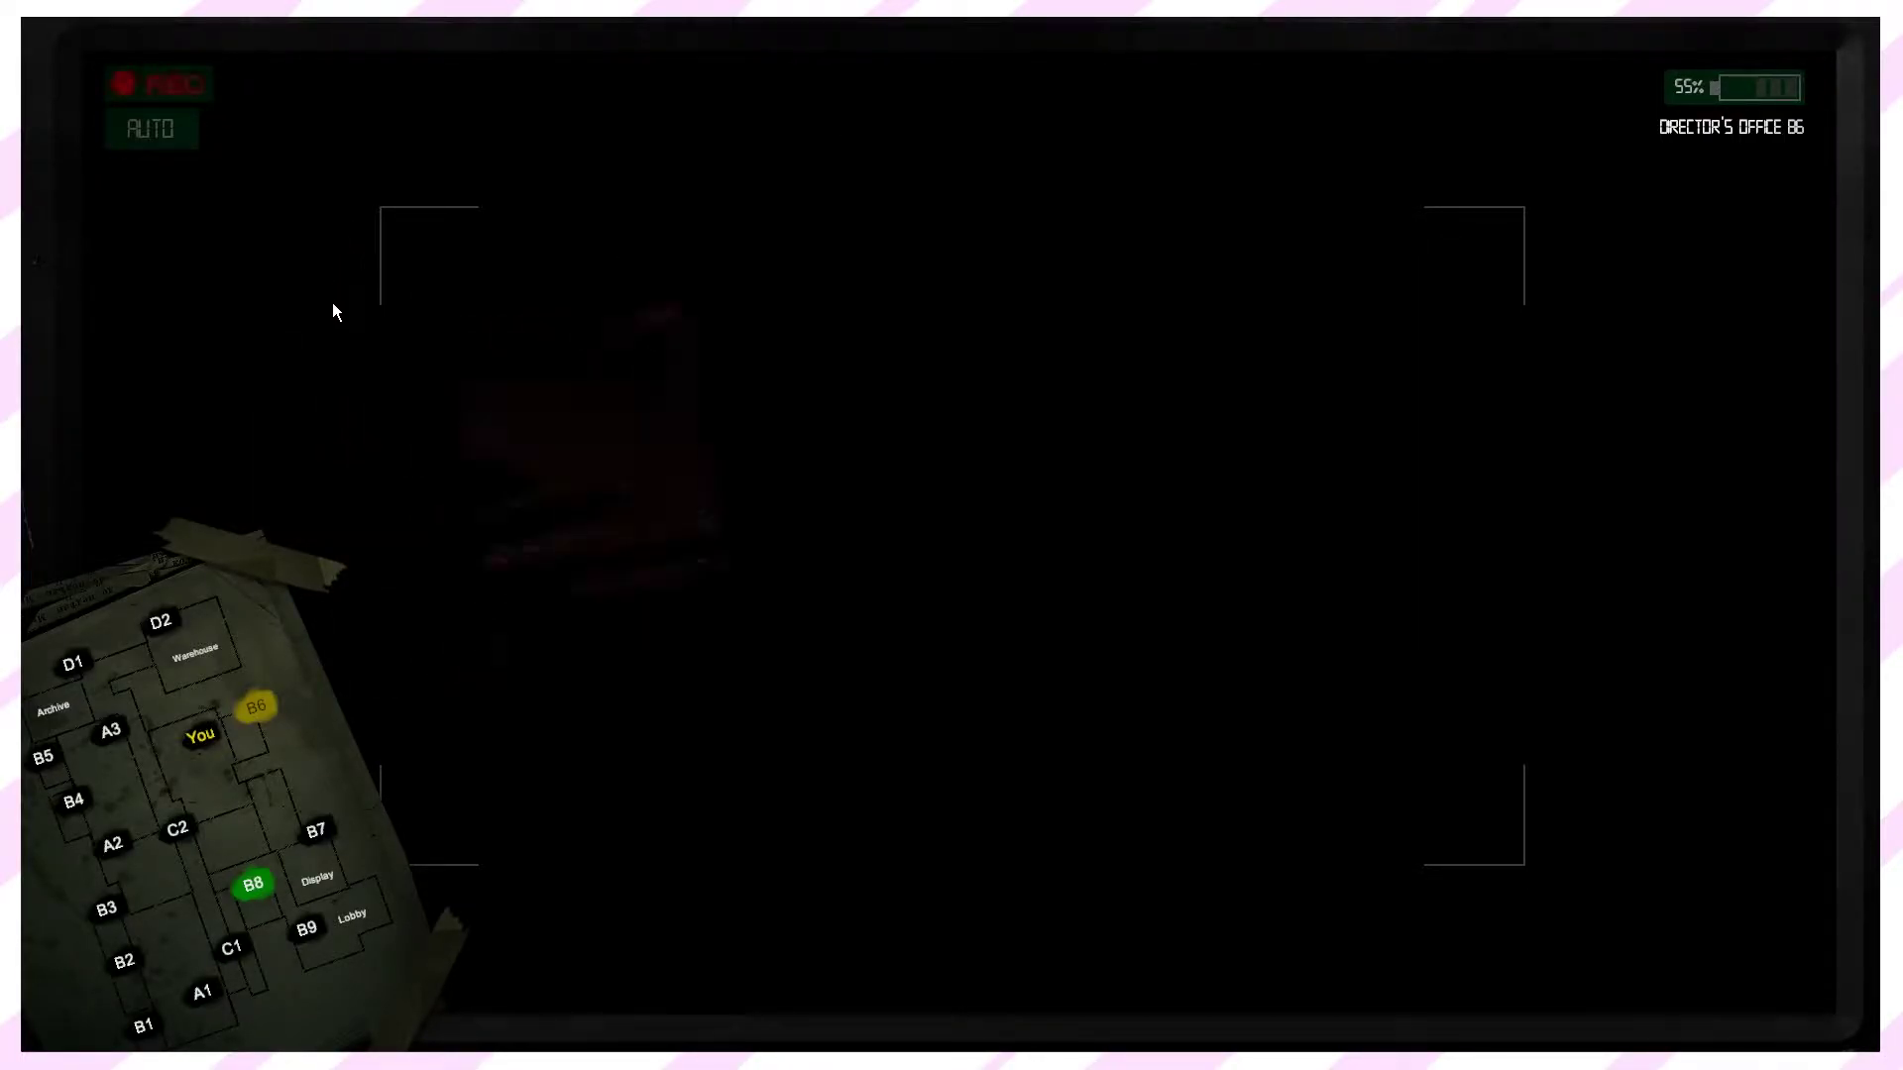
# Lower the tablet to return to the office desk with two monitors.
pyautogui.press('space')
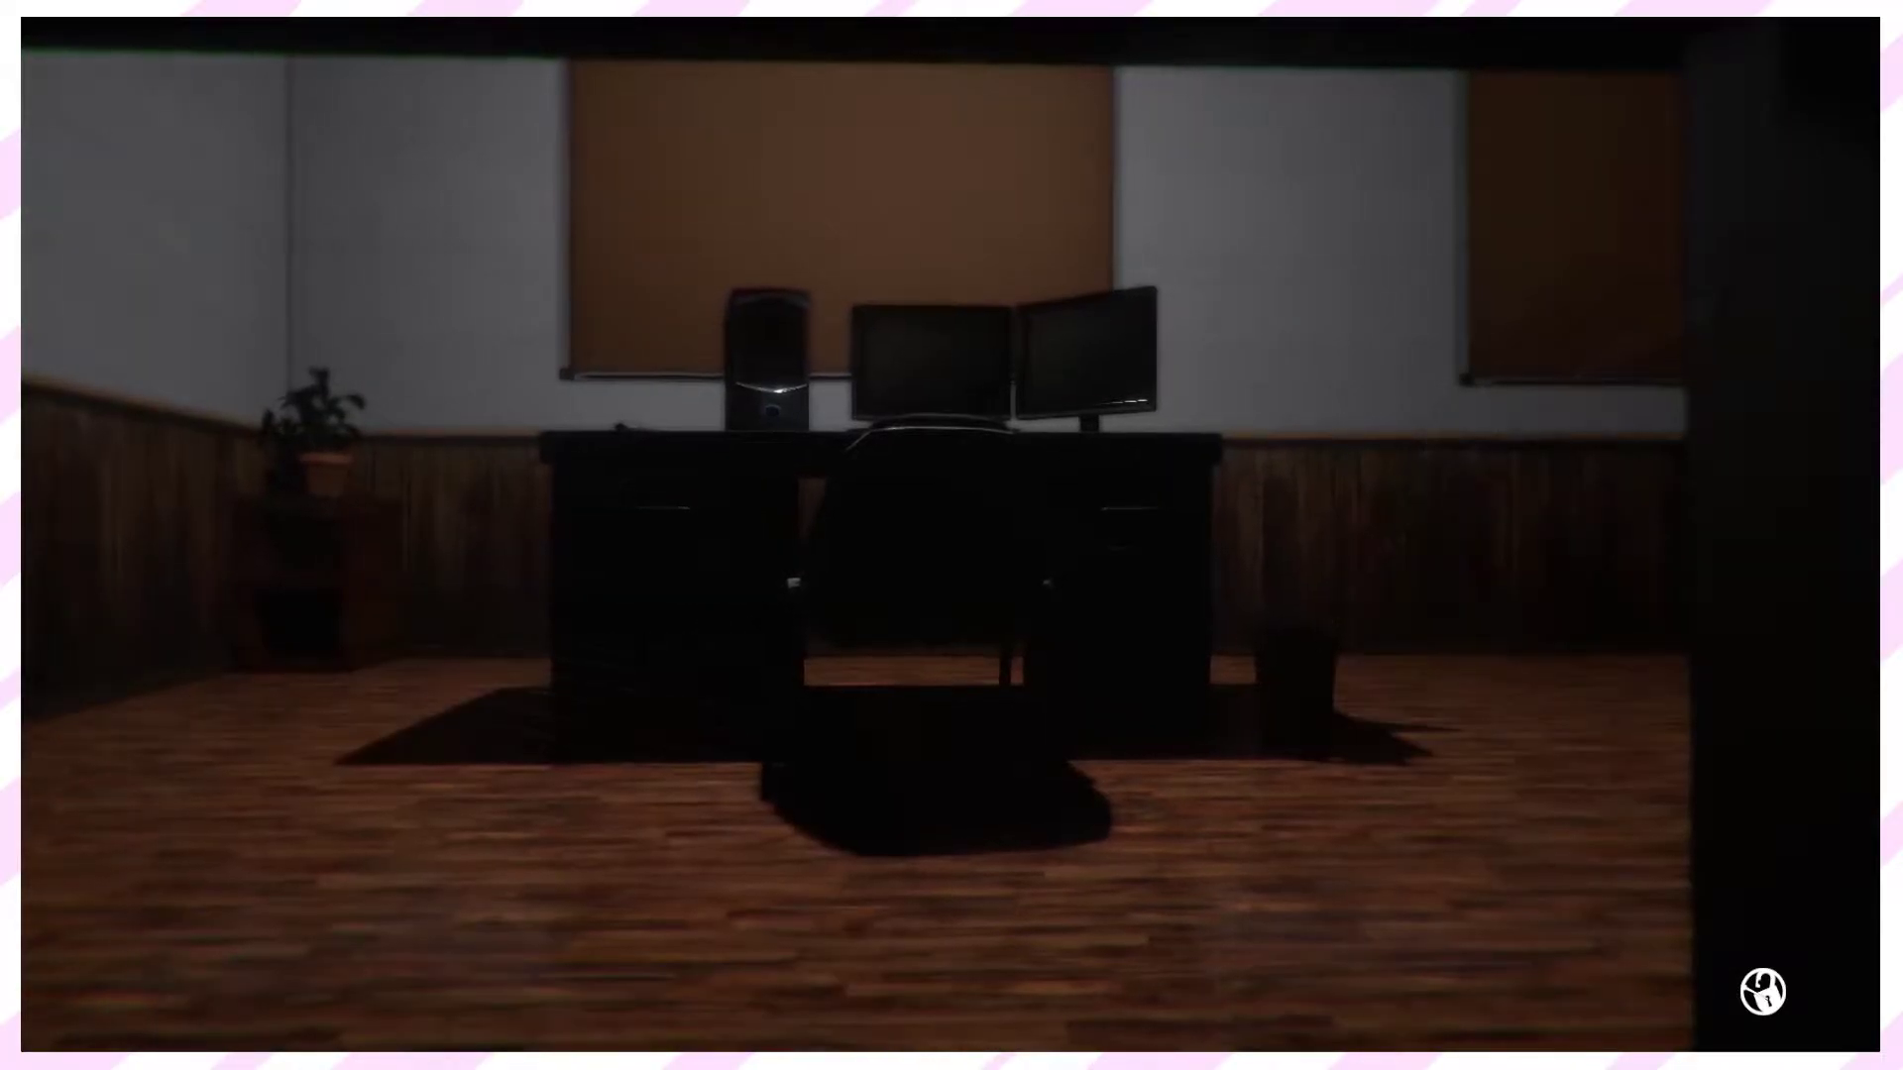